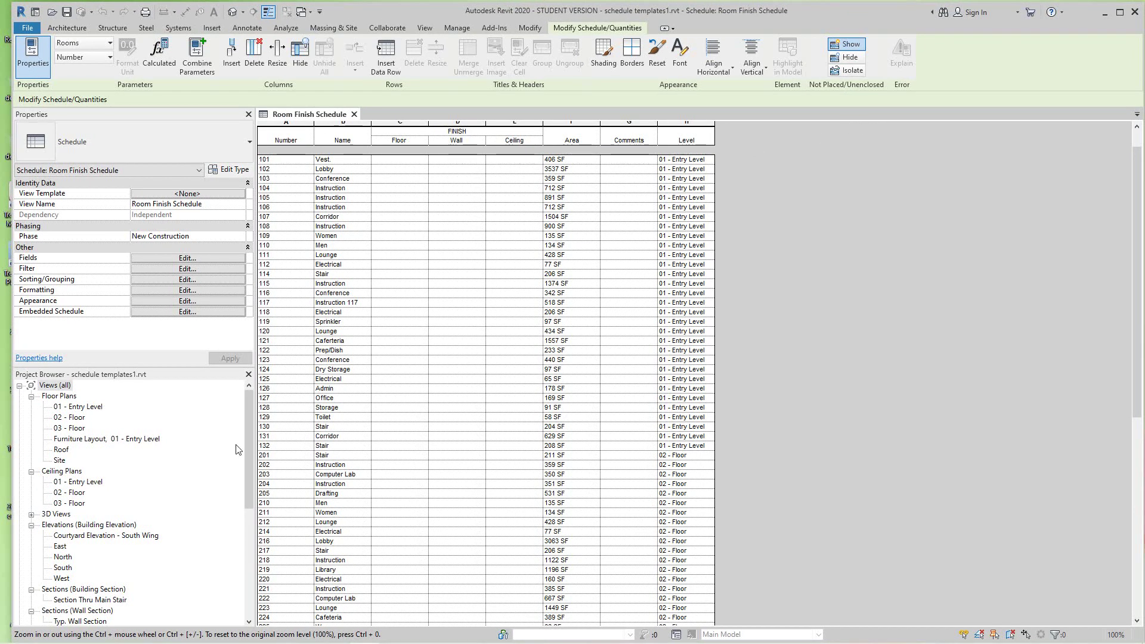
In Assign View Template, show schedule views and duplicate Room Finish Schedule as a new template.
scroll(248, 439, down, 3)
scroll(248, 440, down, 6)
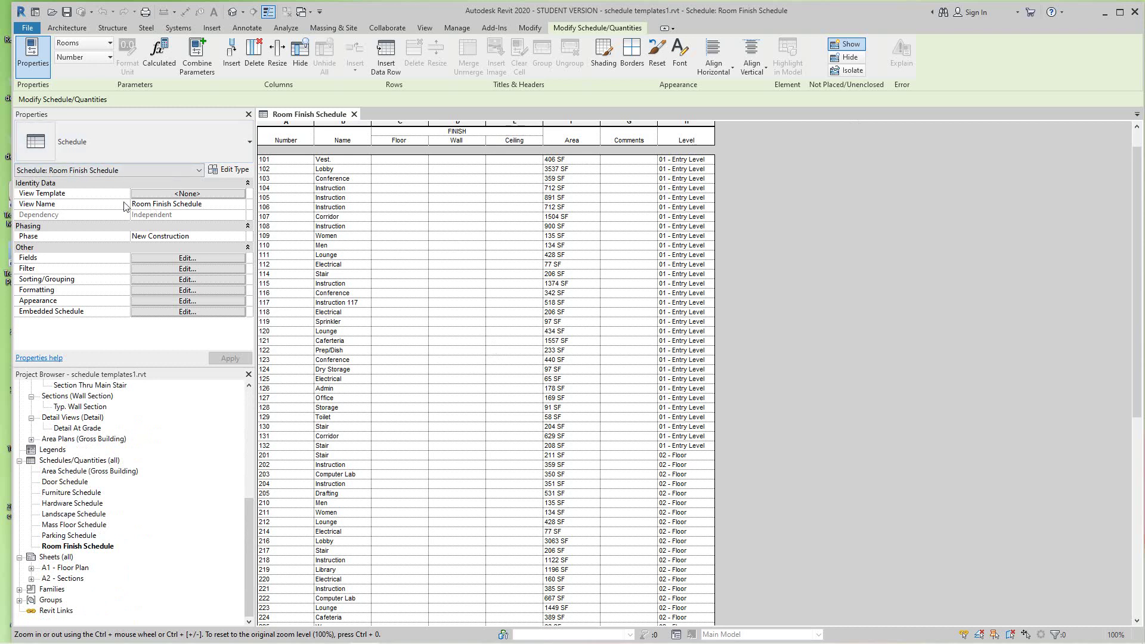
click(186, 194)
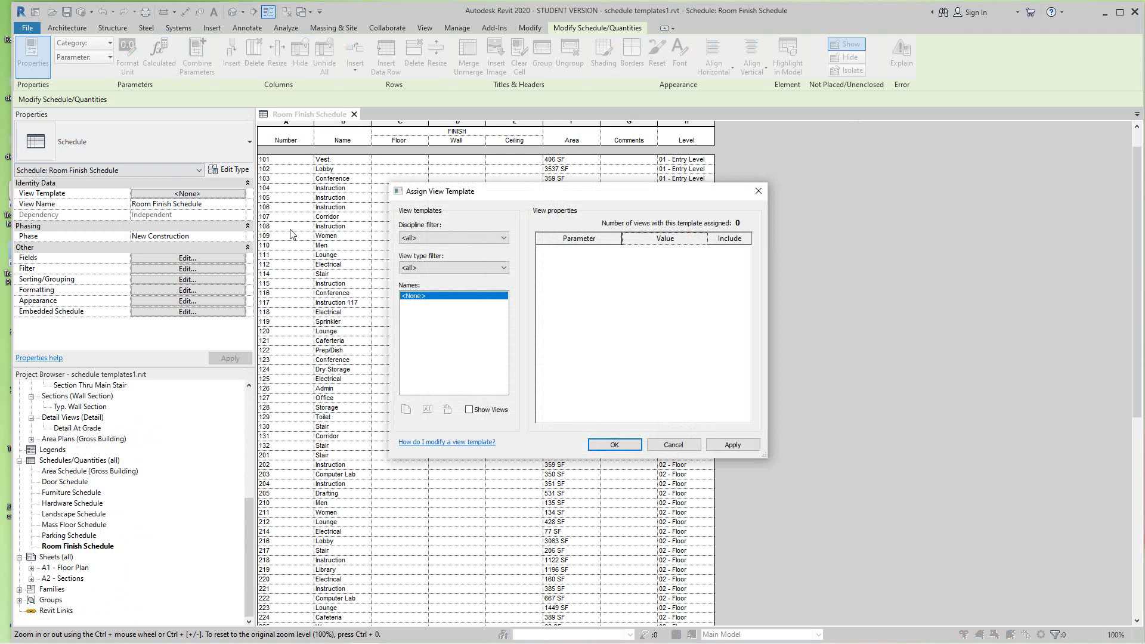
drag(515, 196, 612, 237)
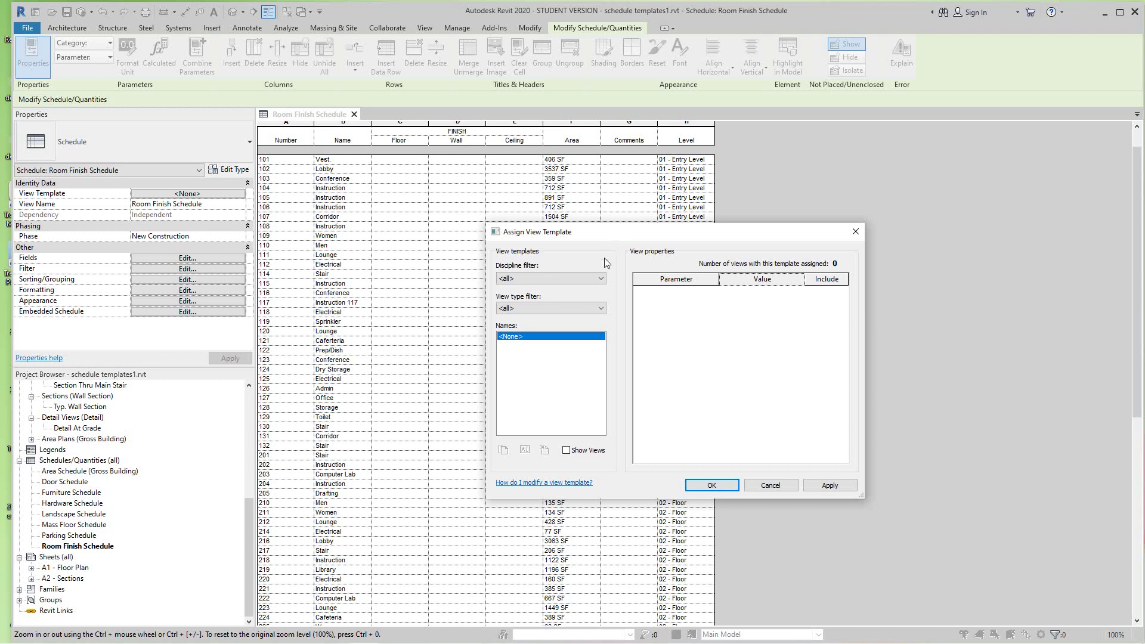
click(567, 451)
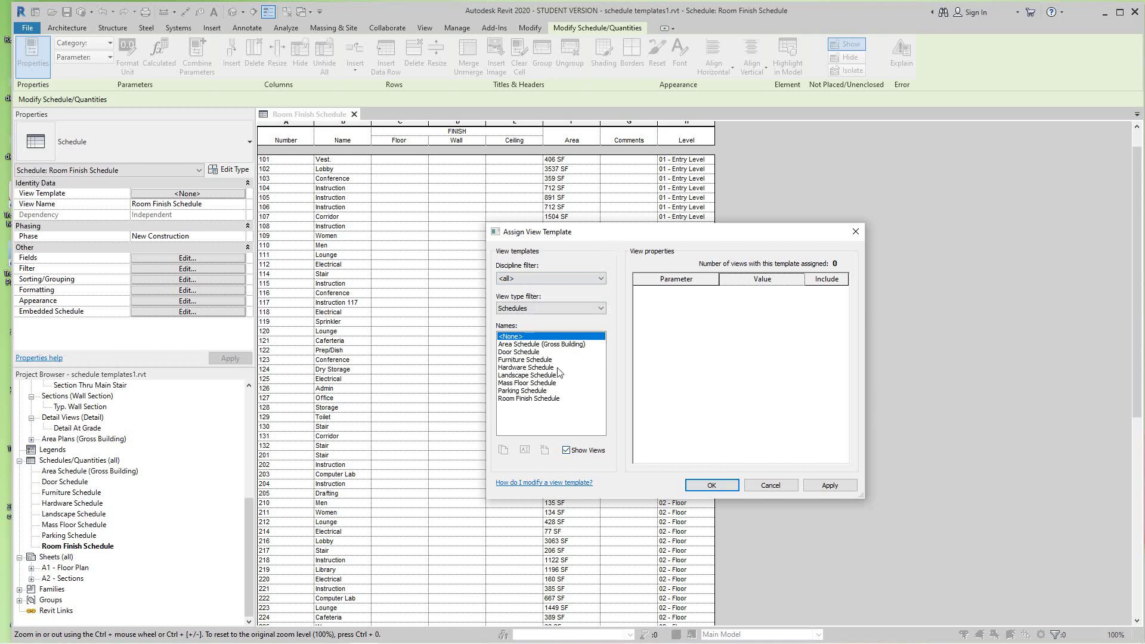
click(547, 398)
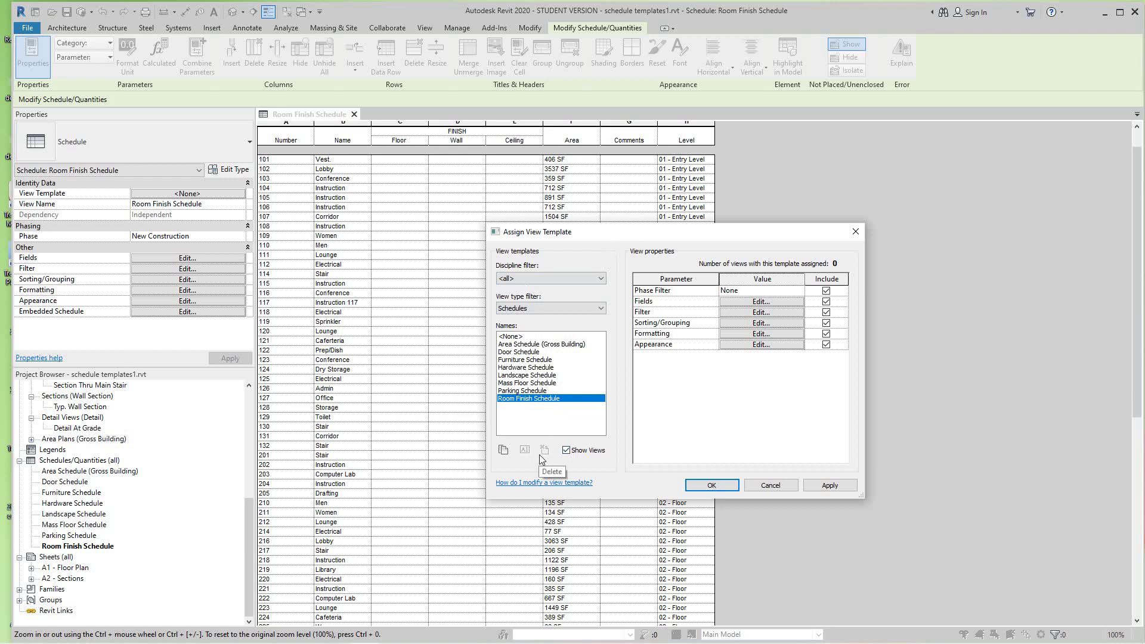
click(503, 451)
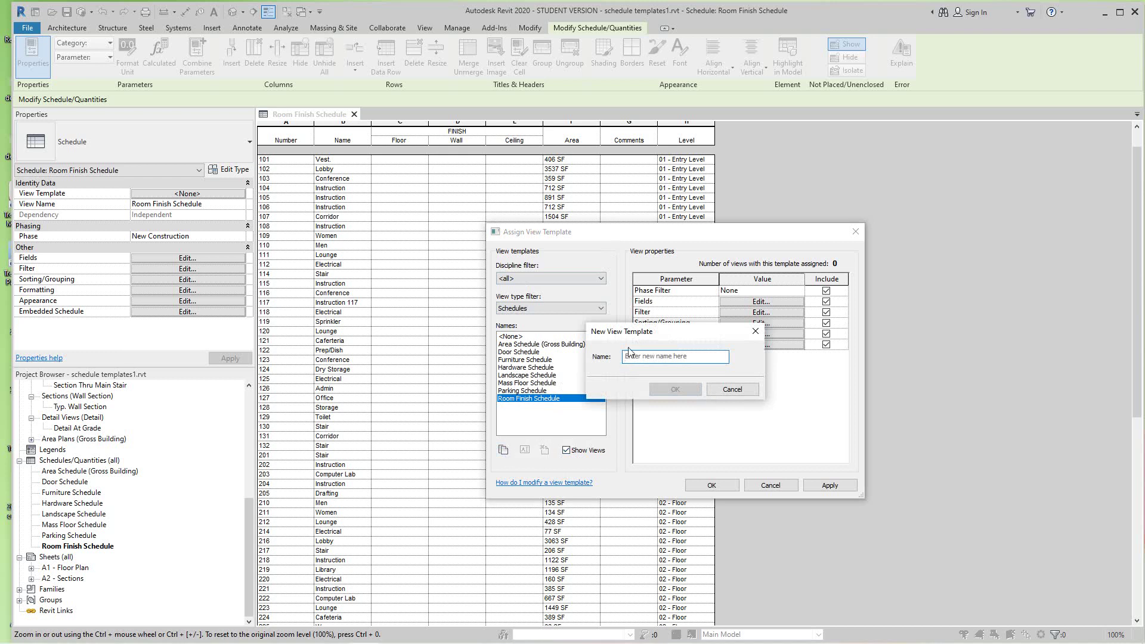
Name the new template 'Room Finish' and apply it to the Room Finish Schedule.
text(Room Finish)
click(675, 389)
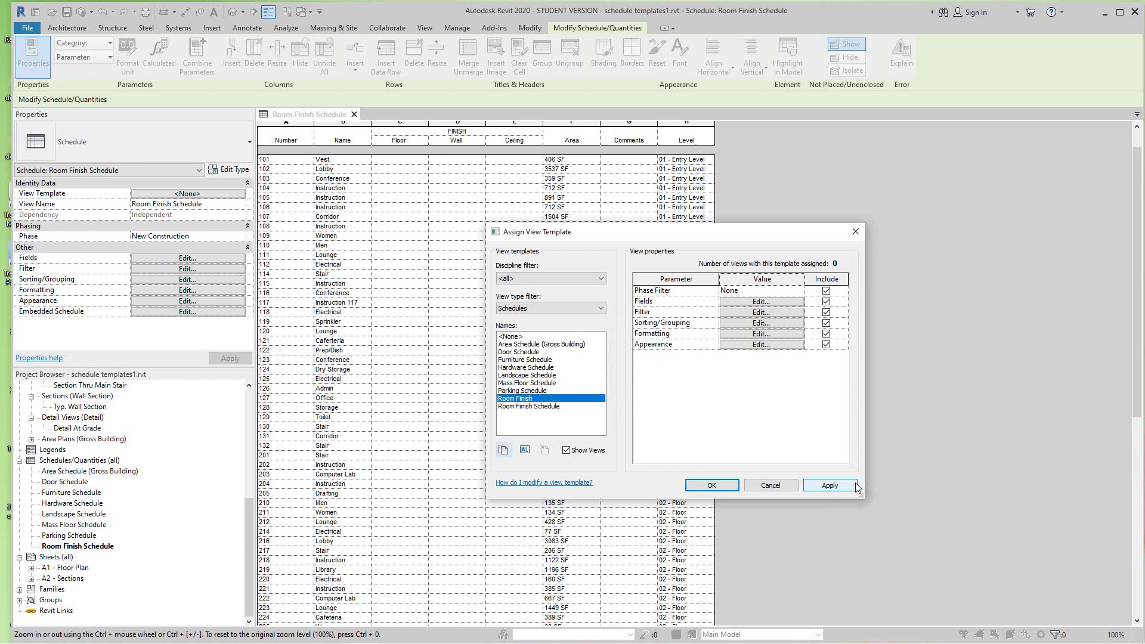
click(823, 486)
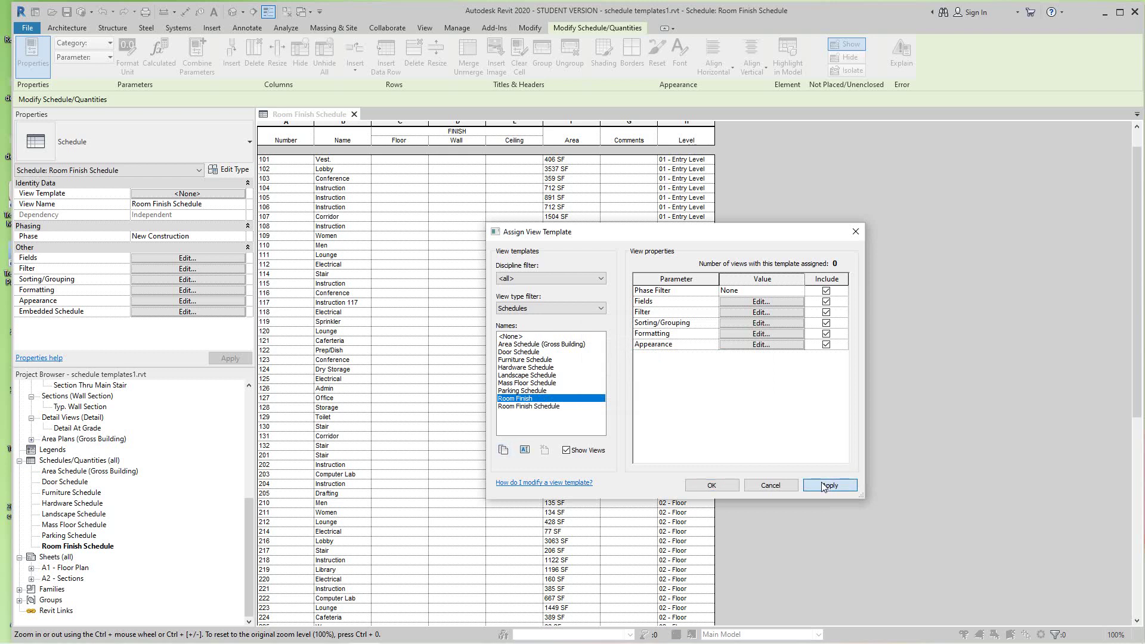
click(711, 485)
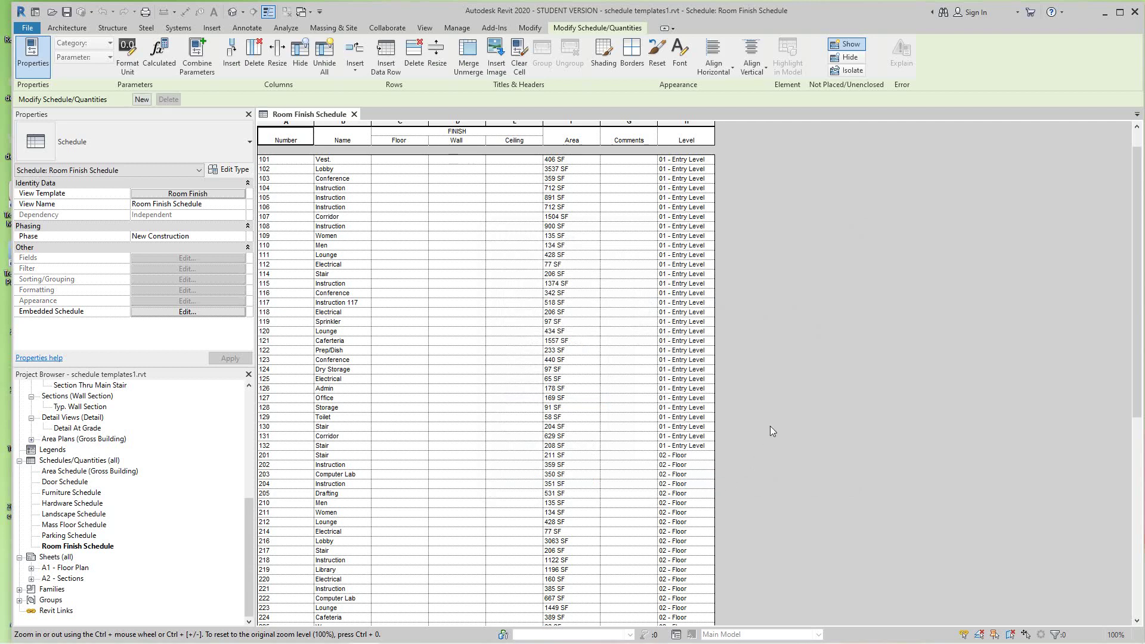
Open occupancy factor1.rvt from the File menu's Recent Documents list.
click(27, 31)
mouse_move(58, 106)
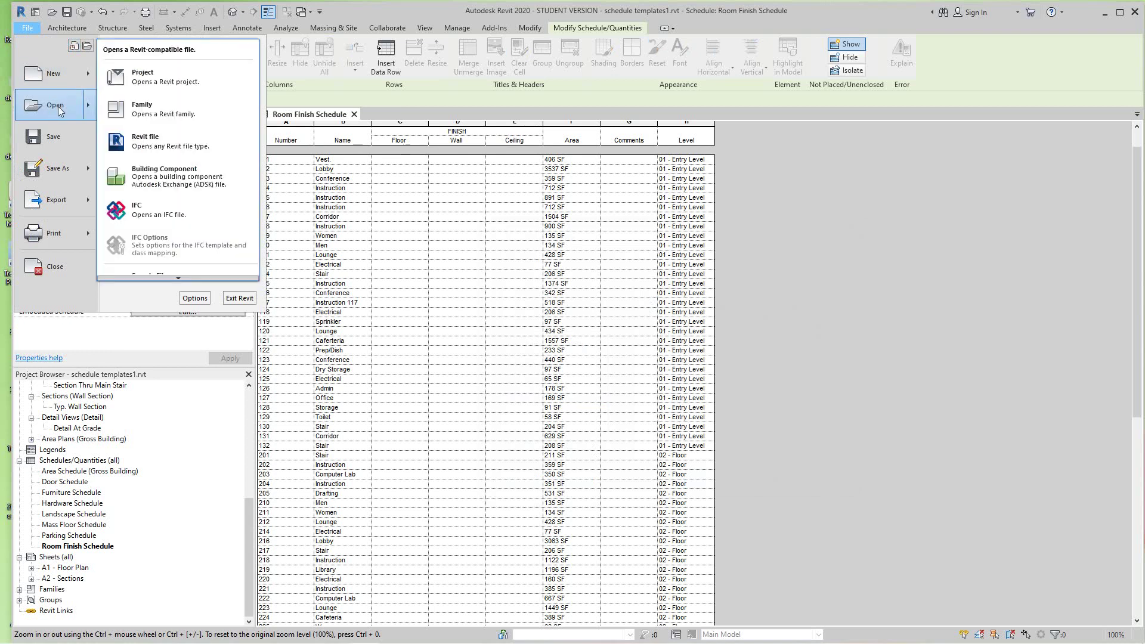
mouse_move(36, 71)
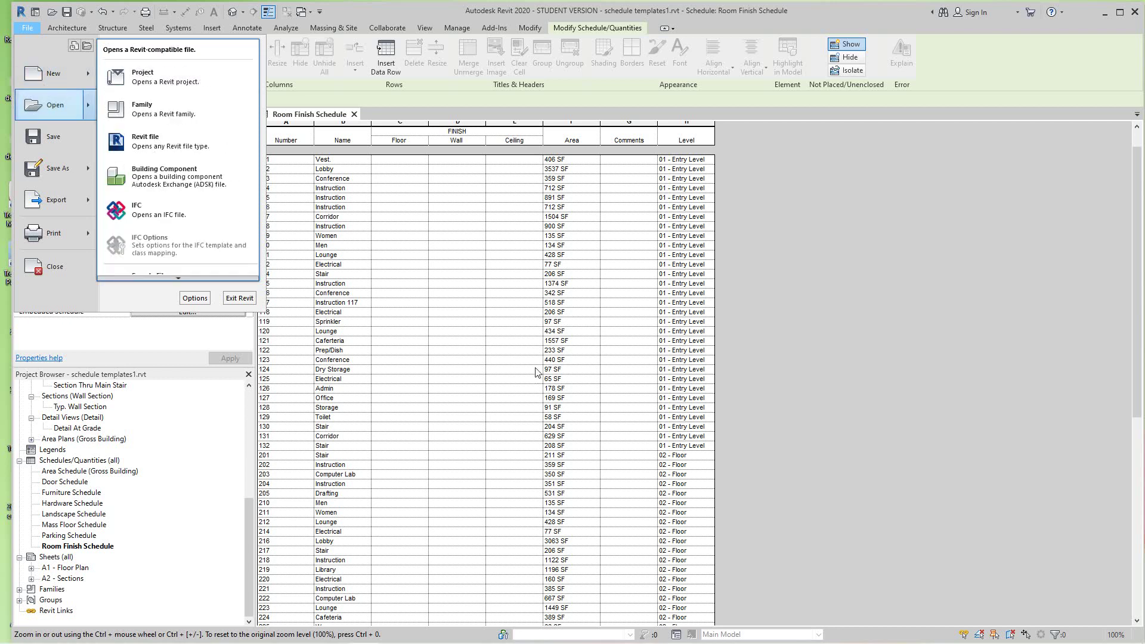
click(921, 352)
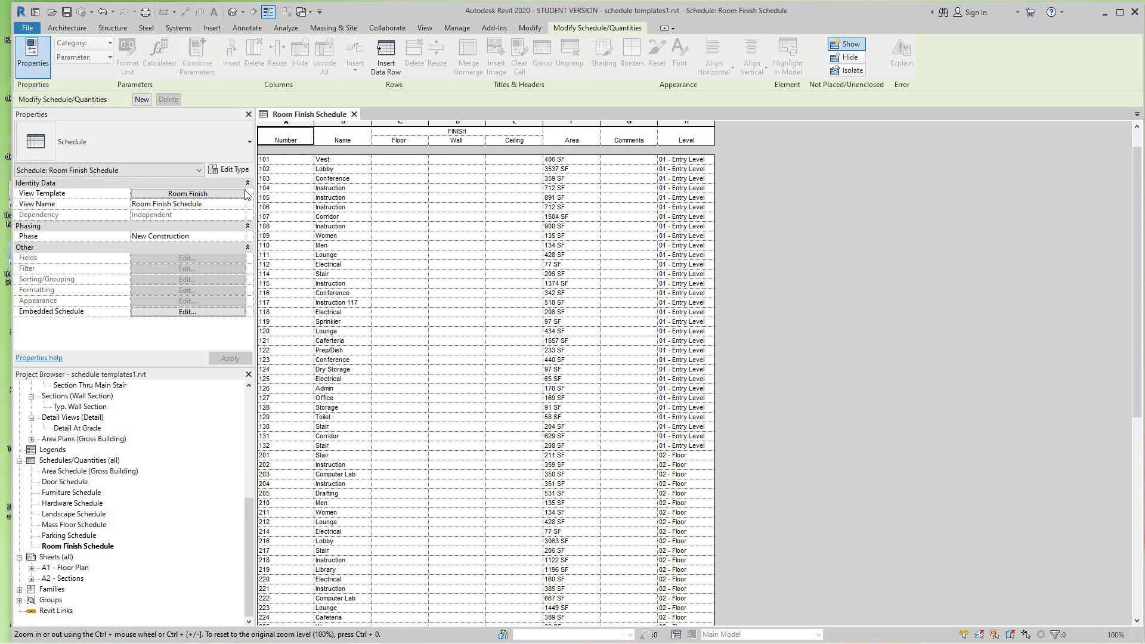
click(25, 30)
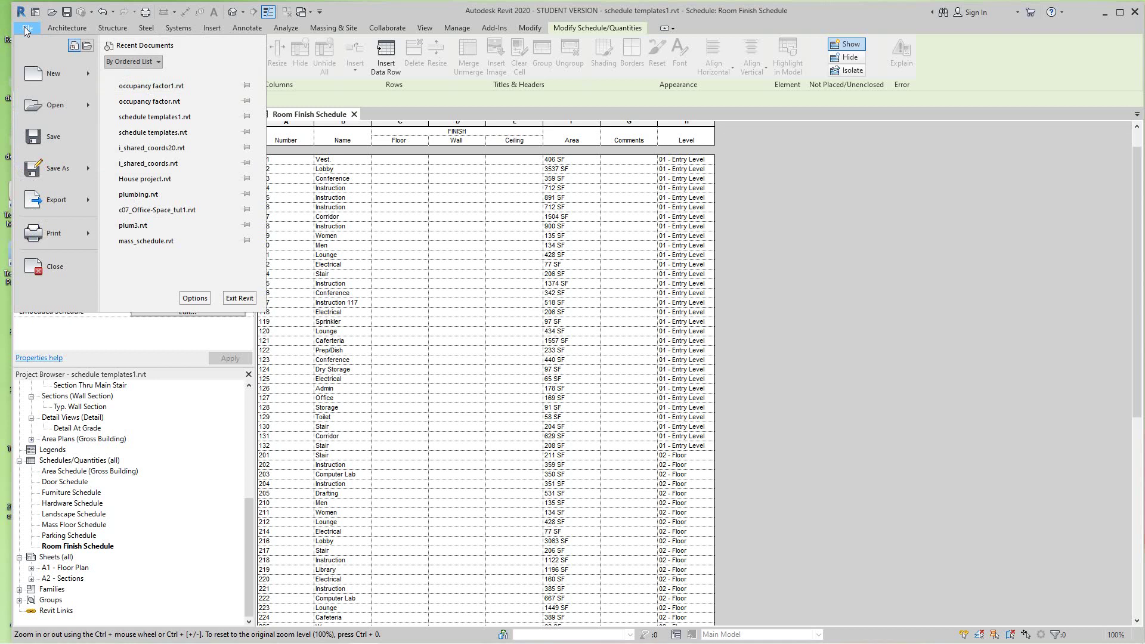
click(159, 87)
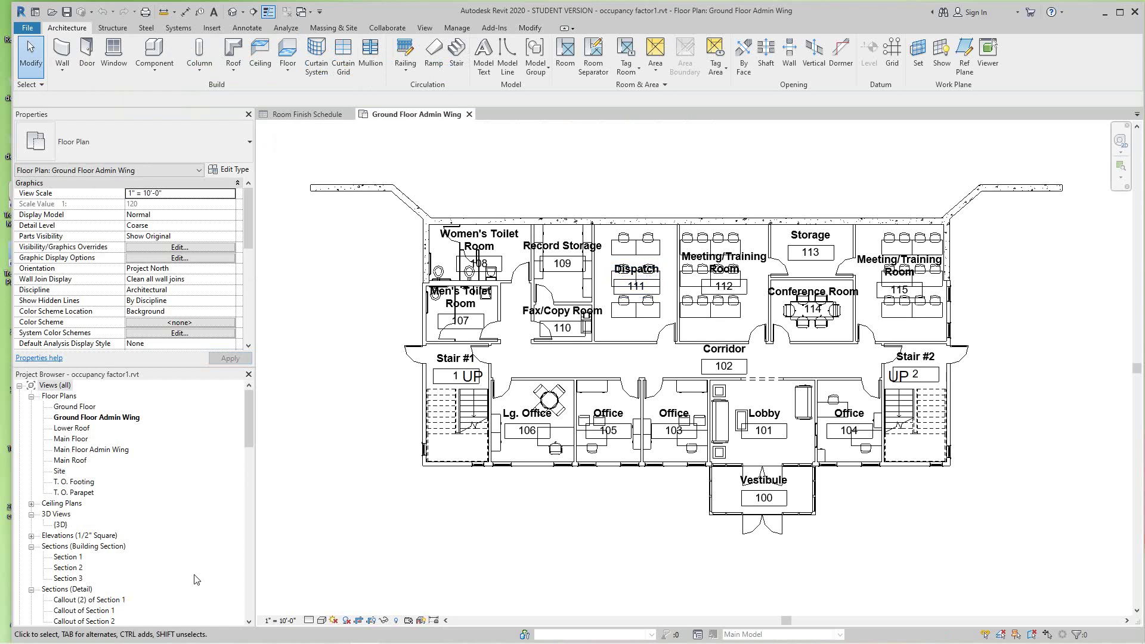
Expand Schedules/Quantities in the Project Browser and open the Room Schedule view.
scroll(102, 582, down, 4)
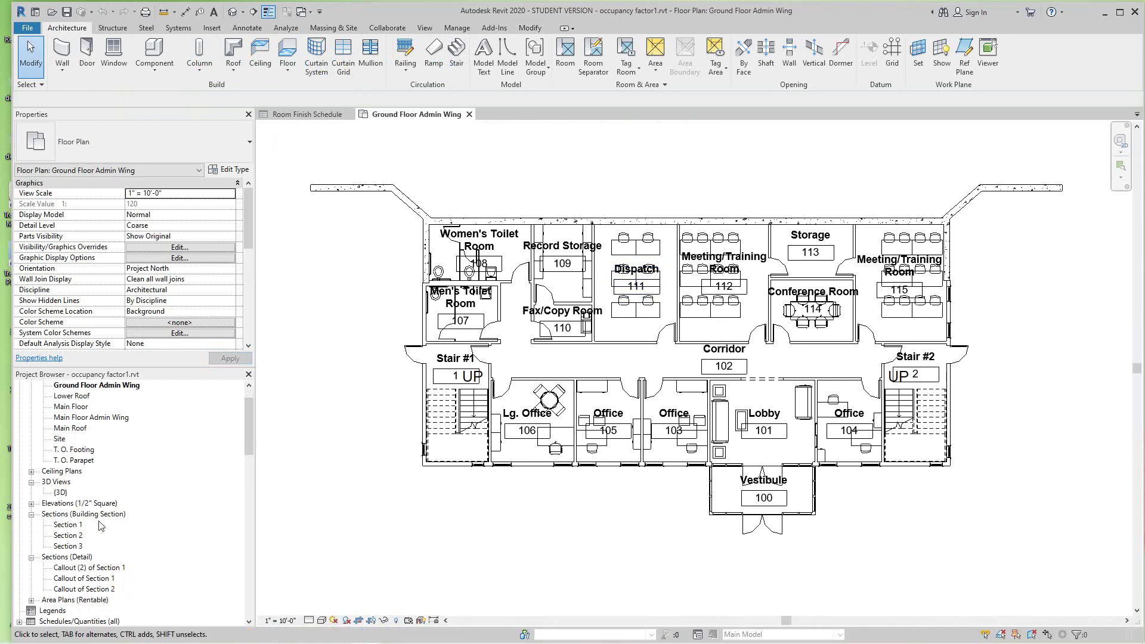
scroll(99, 524, down, 1)
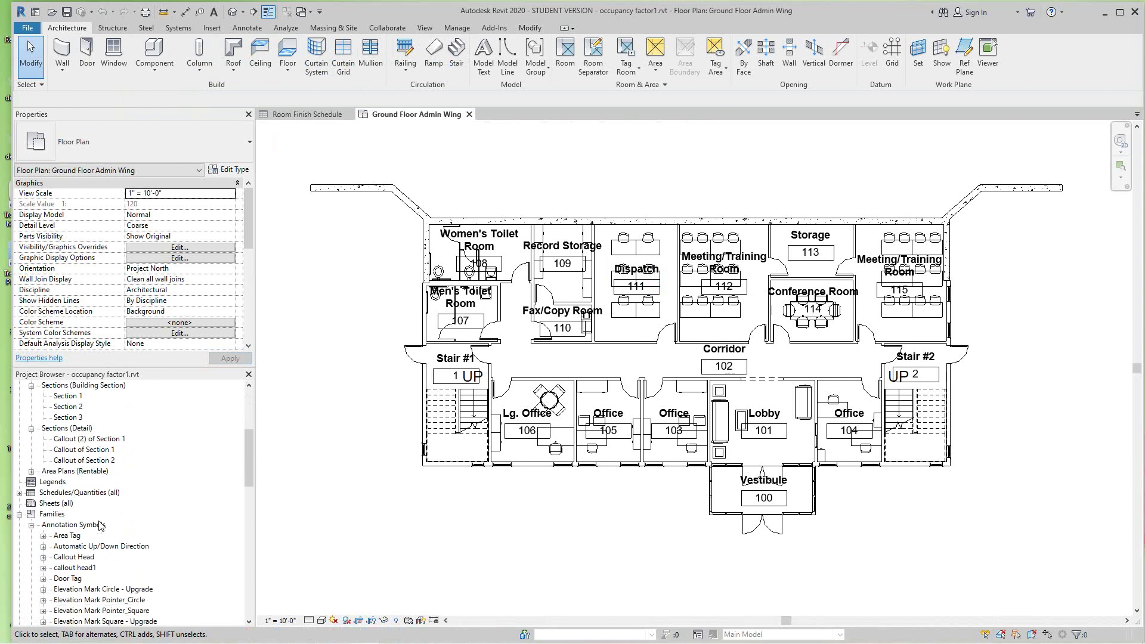
click(19, 493)
click(68, 525)
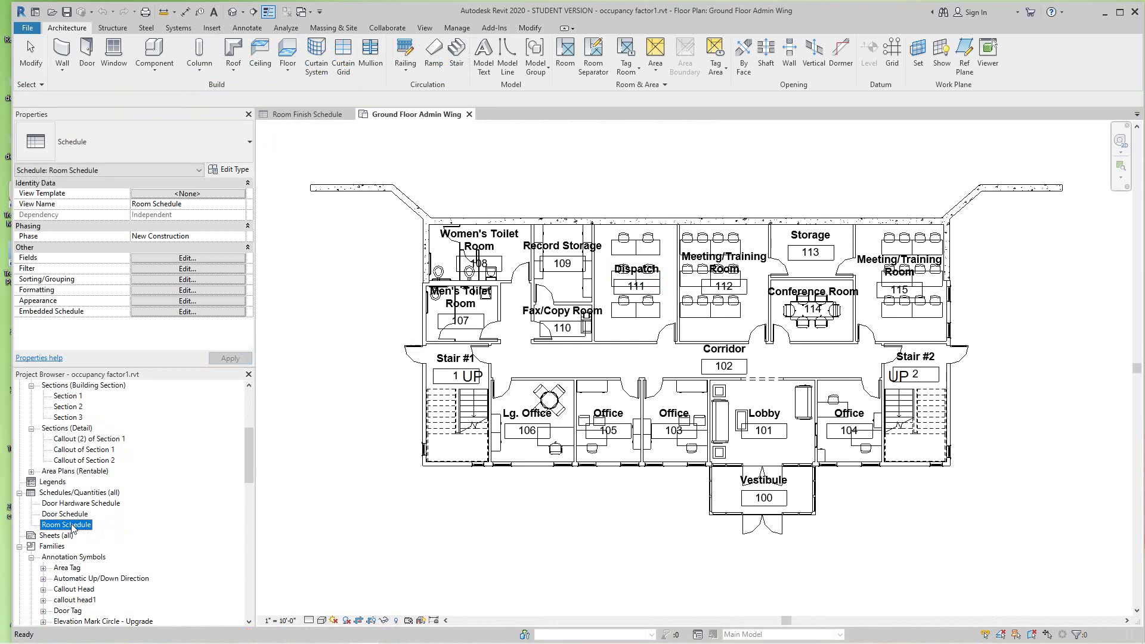
double_click(68, 525)
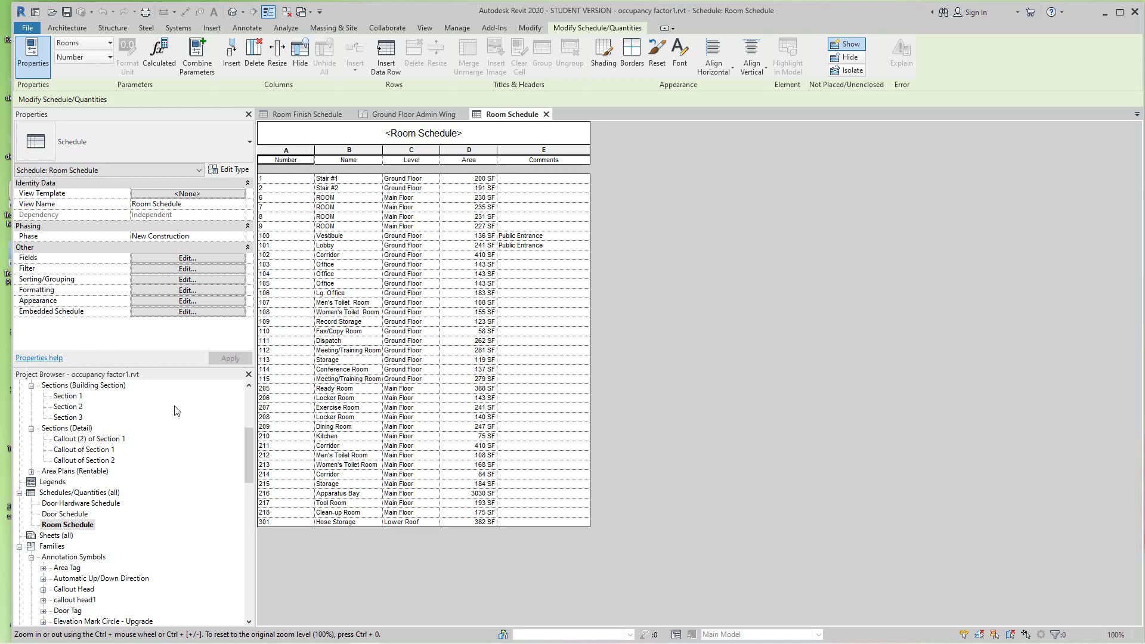
Duplicate the Room Schedule view.
right_click(76, 527)
mouse_move(143, 350)
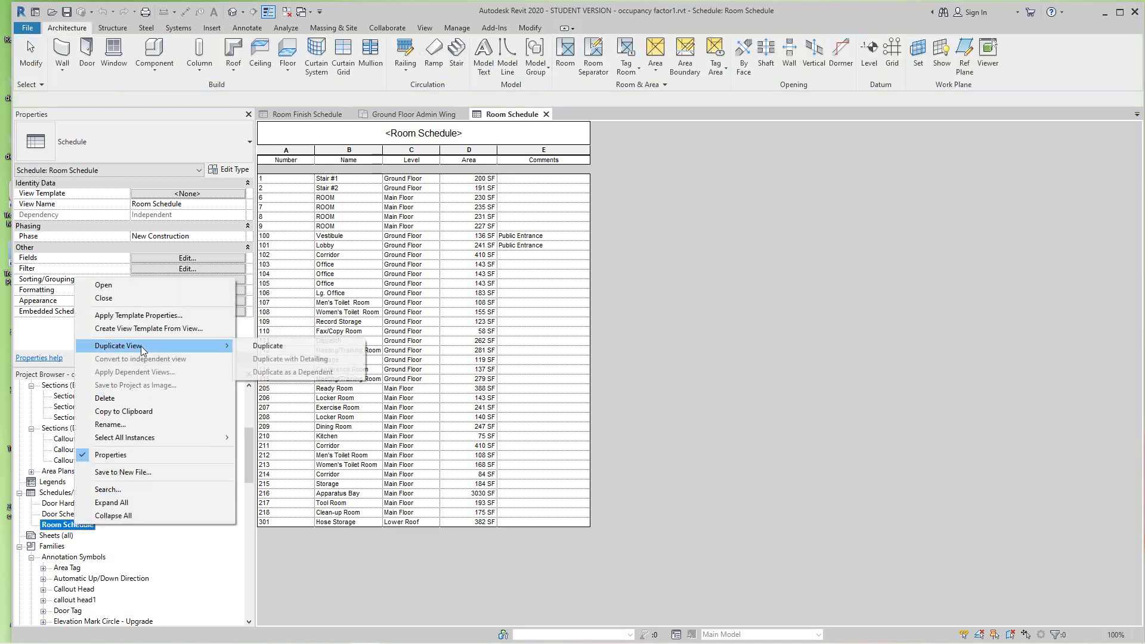
click(267, 346)
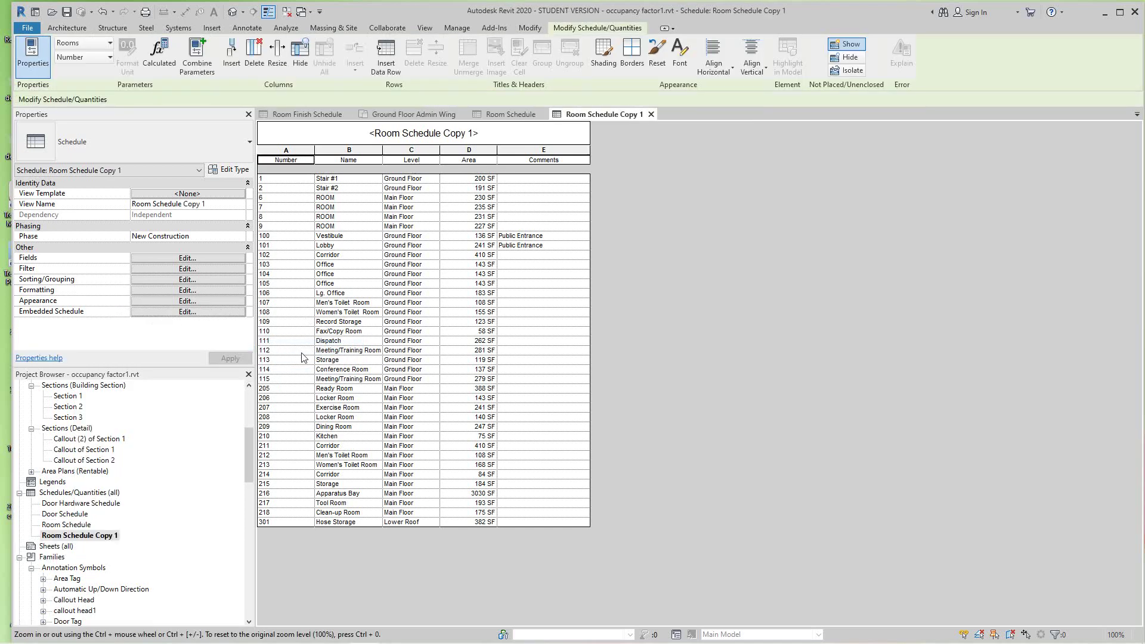
Rename the copied schedule to 'Room Finish Schedule', removing the Copy 1 suffix.
right_click(83, 536)
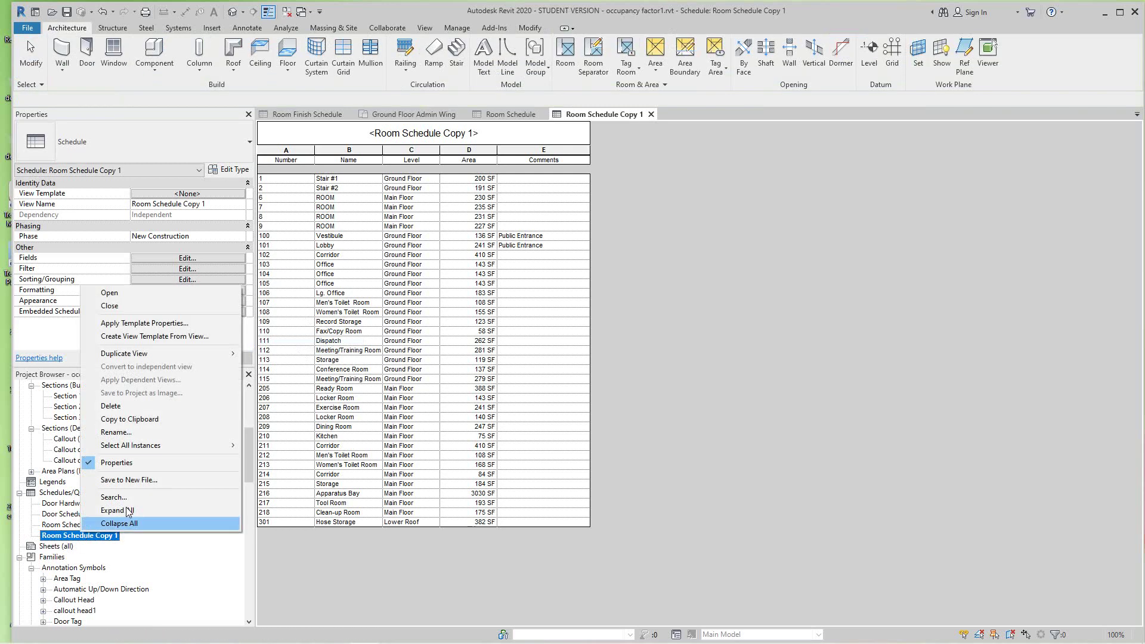
click(136, 438)
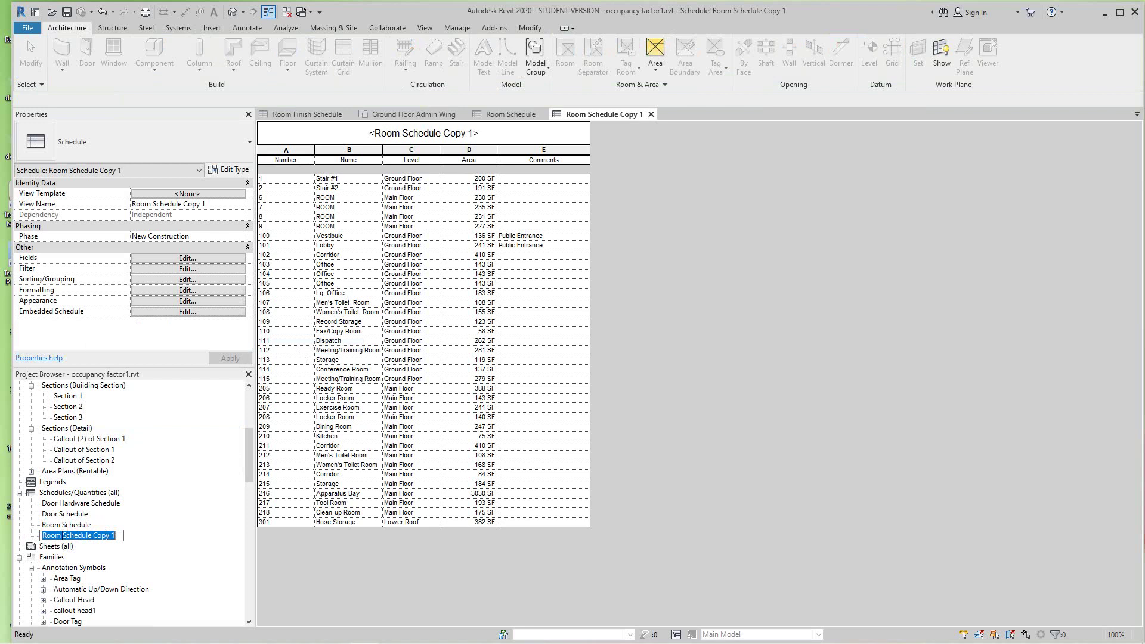
click(61, 535)
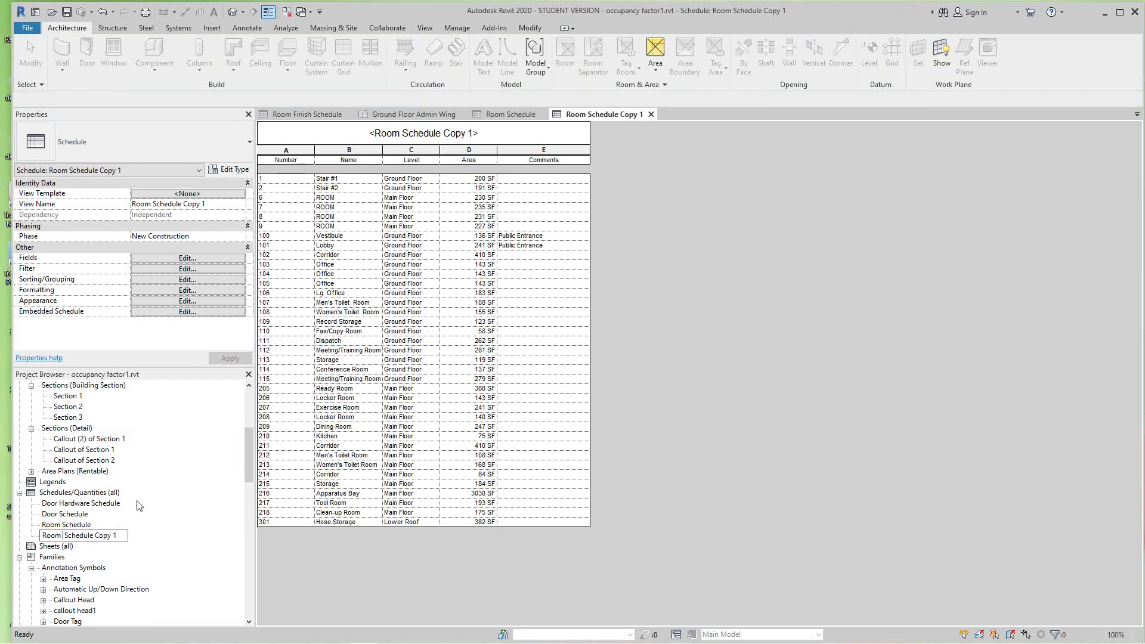
text(Finish)
key(BackSpace)
key(Right)
key(Right)
key(Right)
key(Right)
key(Right)
key(Right)
key(Right)
key(Right)
key(Delete)
key(Delete)
key(Delete)
key(Delete)
key(Delete)
key(Delete)
key(Delete)
key(Return)
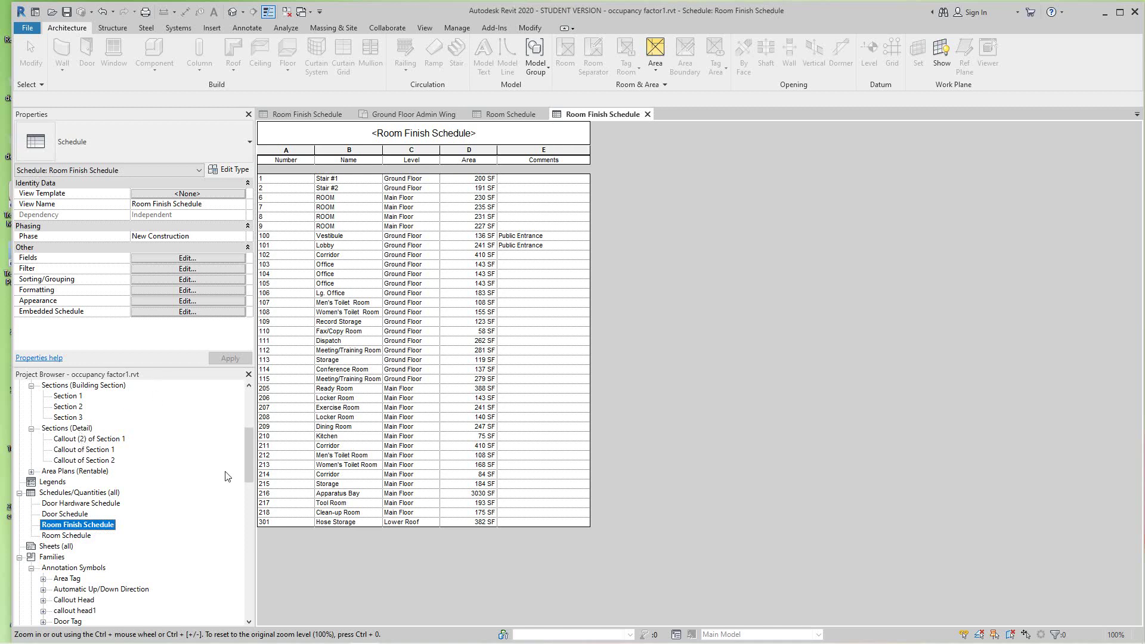
Open the Ground Floor view from Floor Plans in the Project Browser.
scroll(245, 456, down, 1)
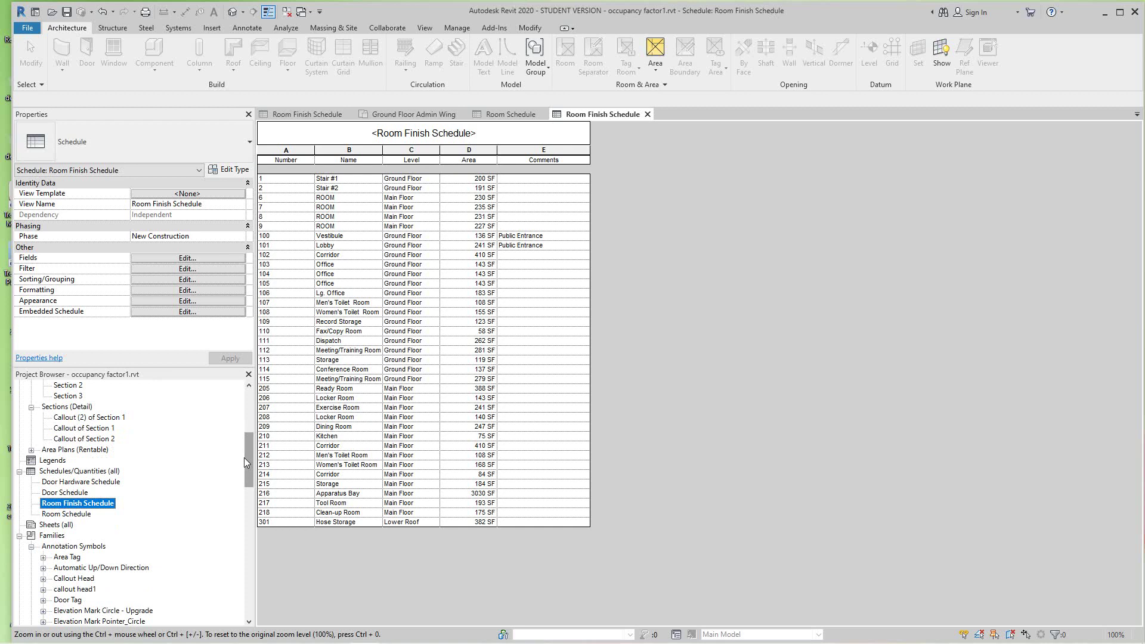
scroll(246, 455, up, 3)
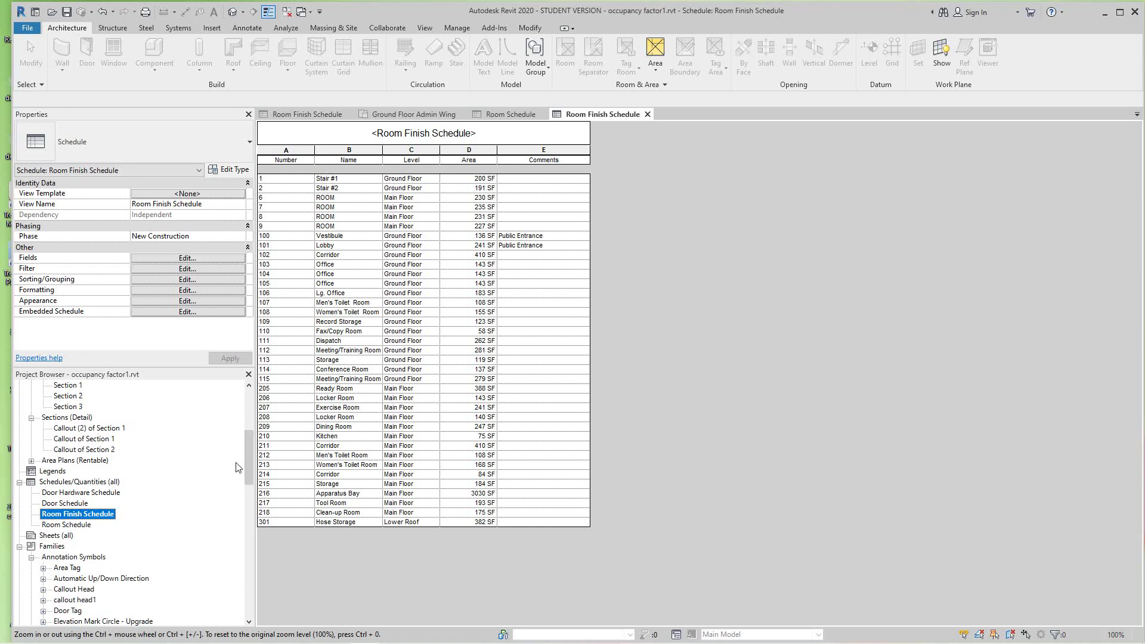
scroll(250, 450, up, 4)
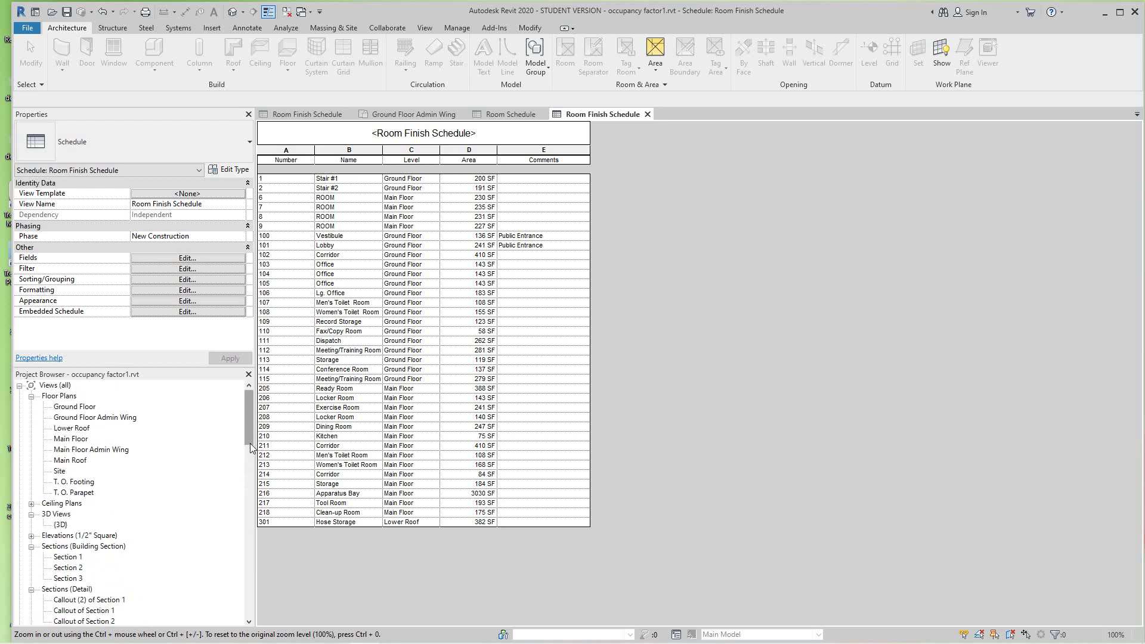
click(78, 407)
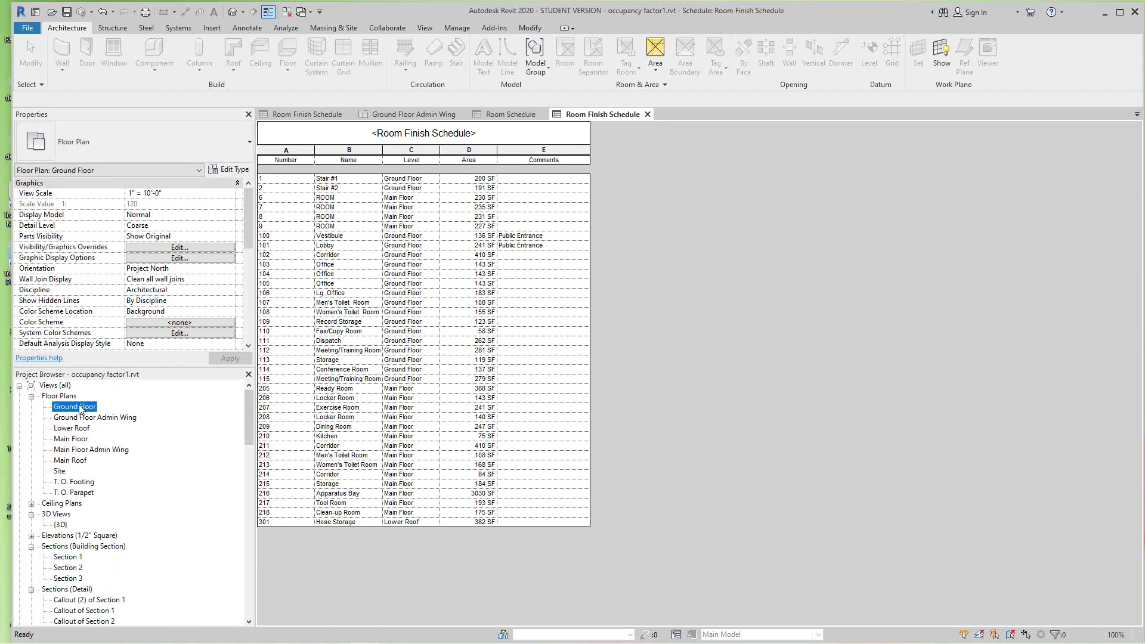
double_click(80, 407)
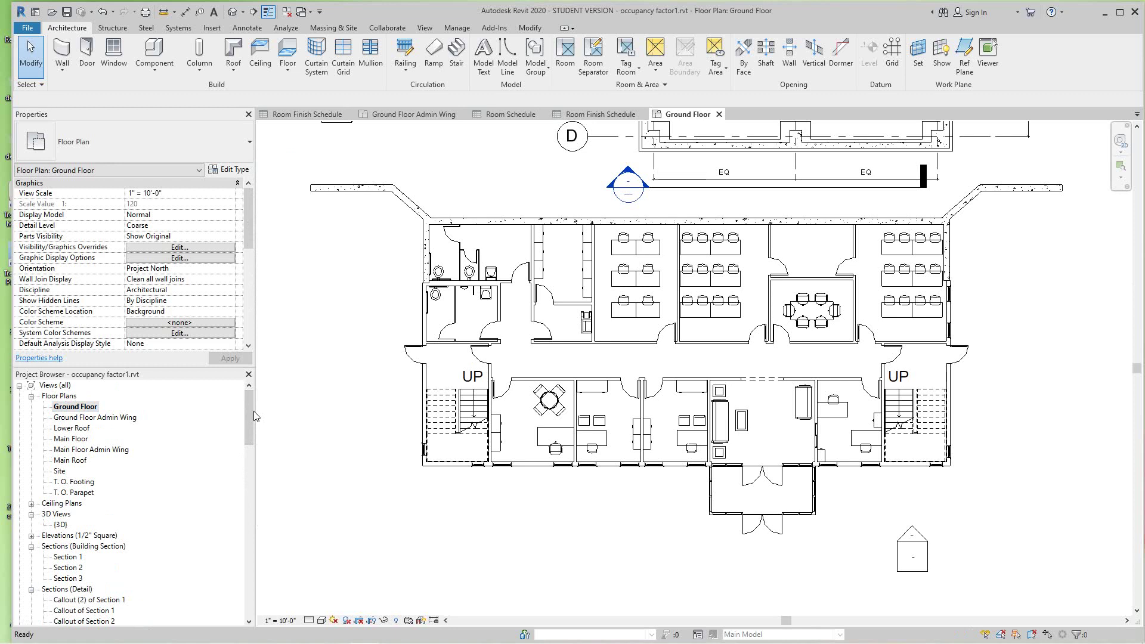
Transfer Project Standards from schedule templates1.rvt with only View Templates checked.
click(457, 28)
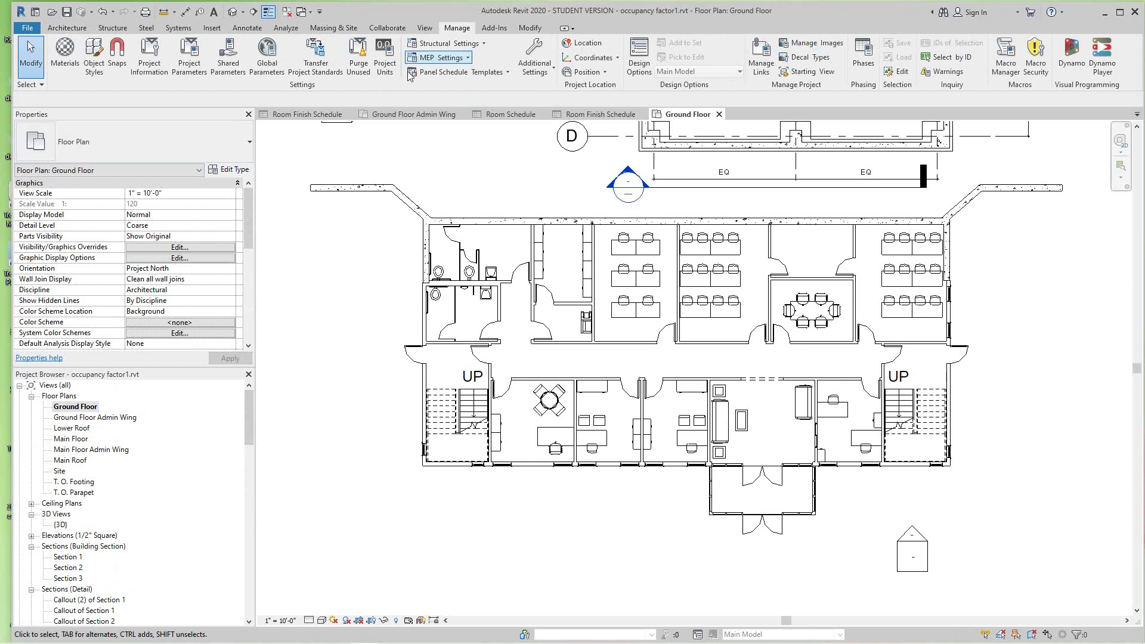
click(318, 66)
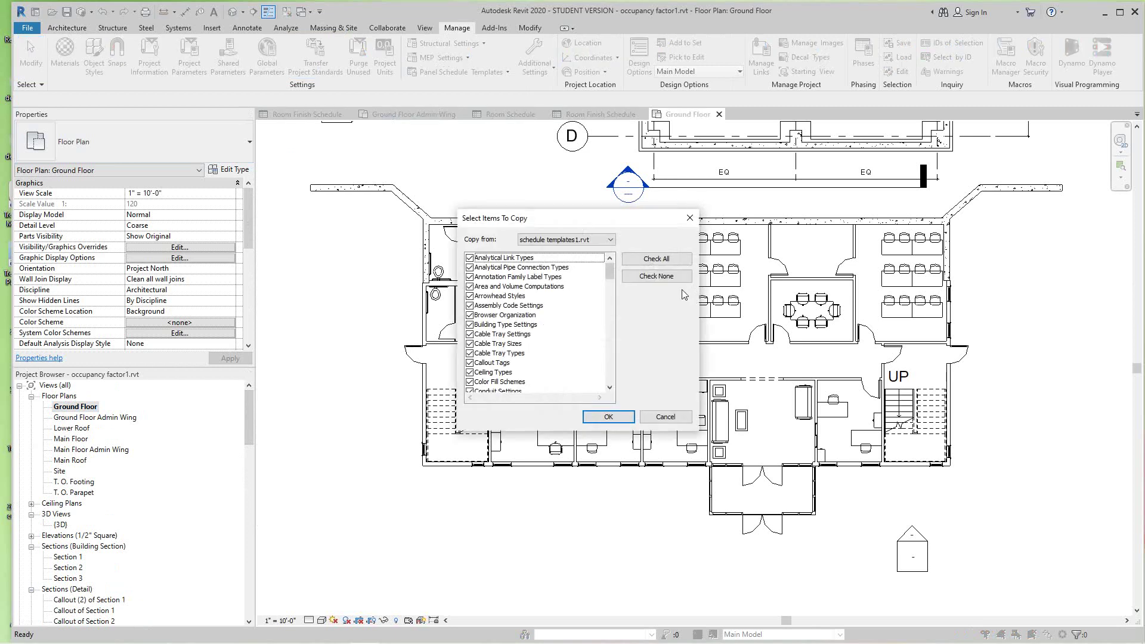
click(669, 277)
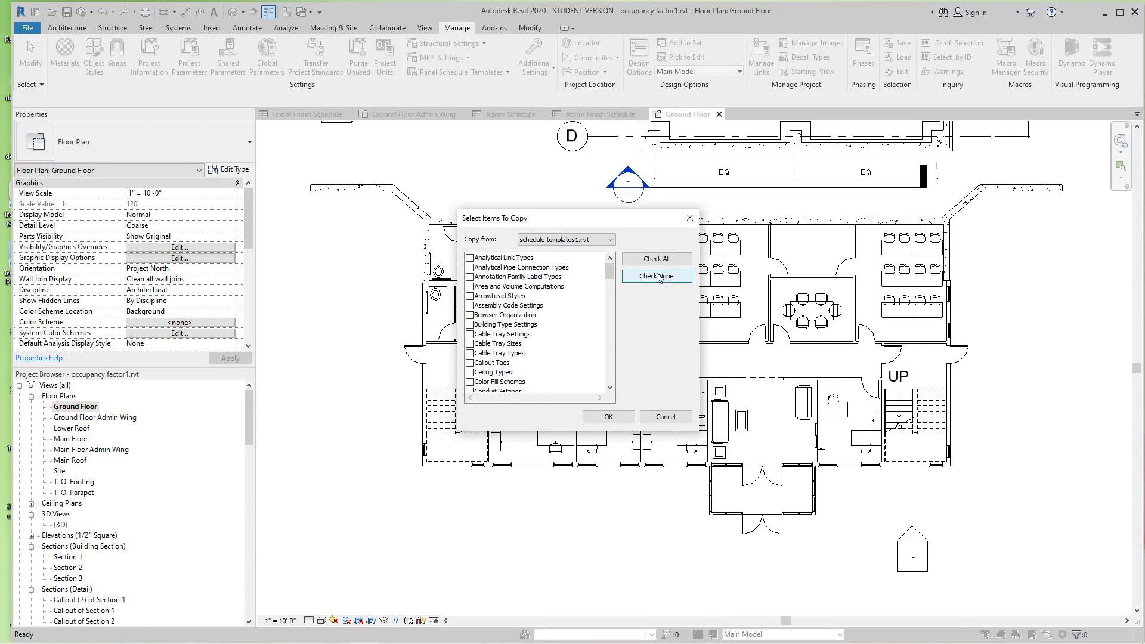
click(656, 273)
scroll(560, 312, down, 4)
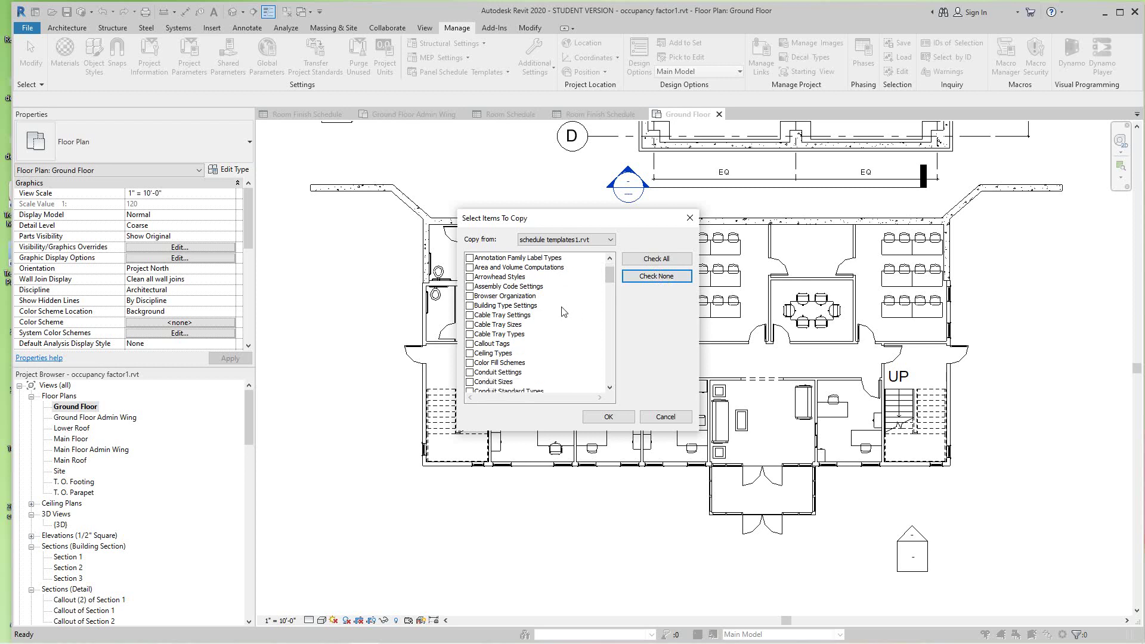
scroll(559, 312, down, 10)
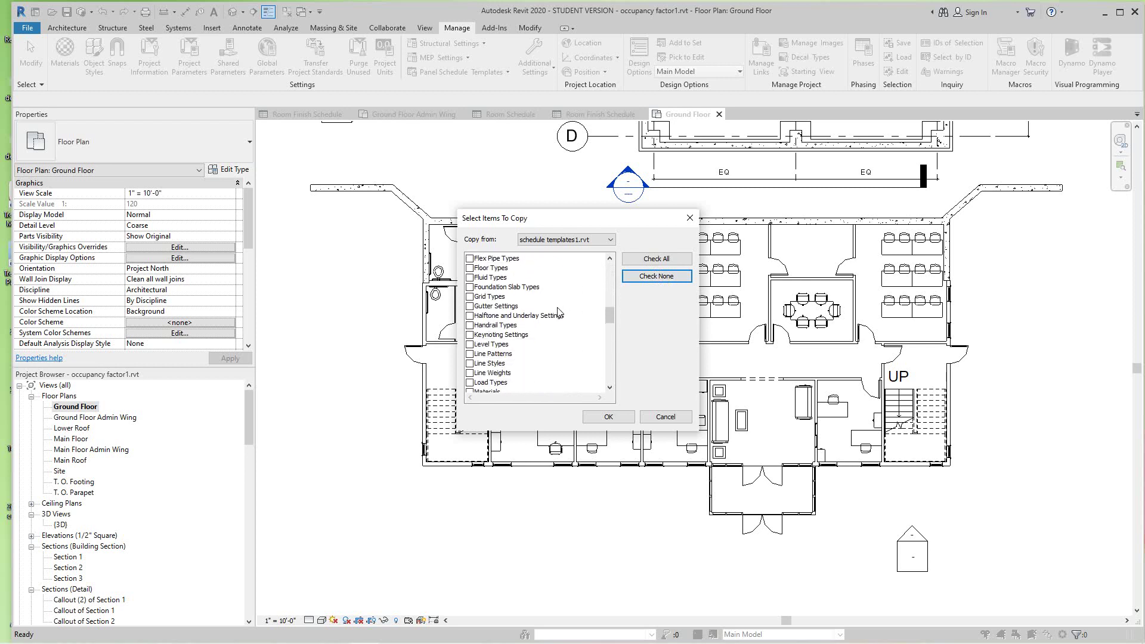
scroll(559, 312, down, 10)
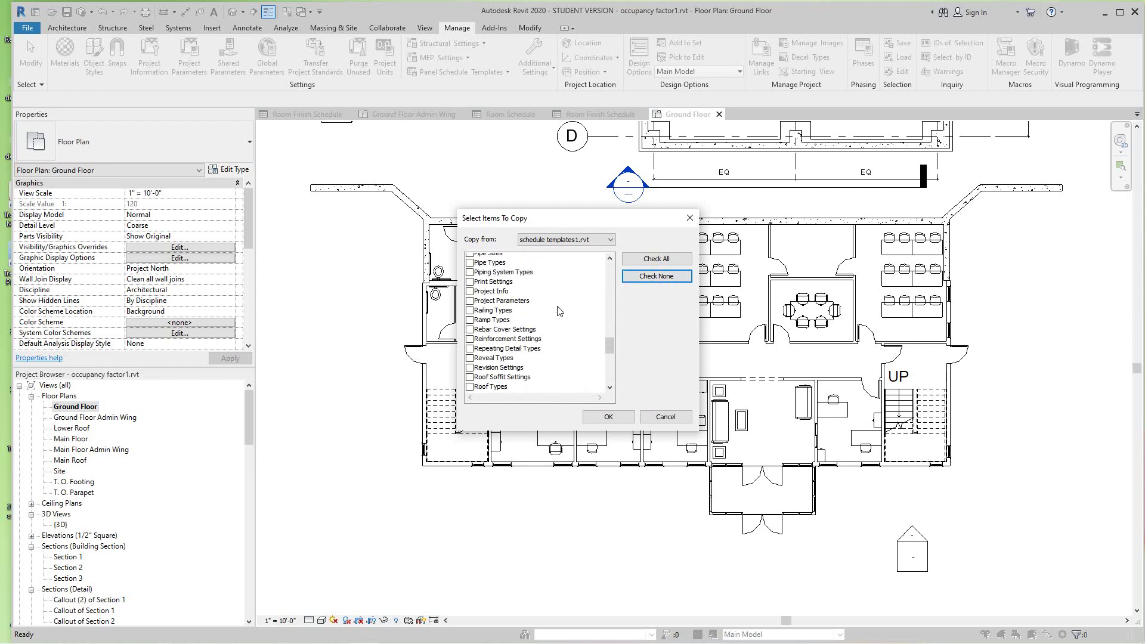
scroll(559, 311, down, 6)
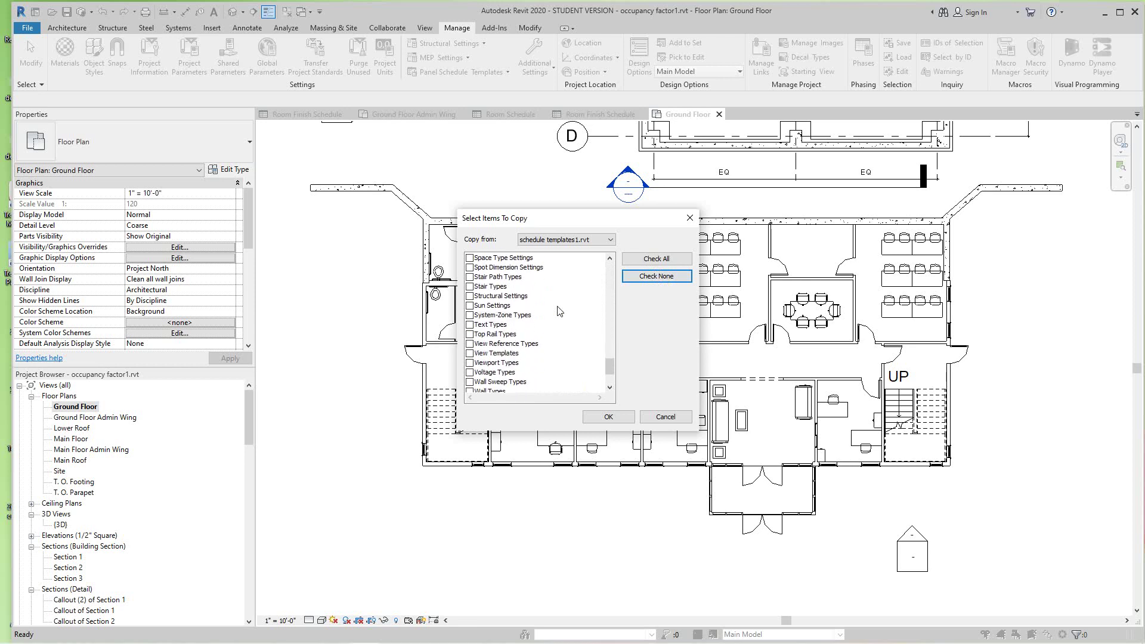
click(470, 353)
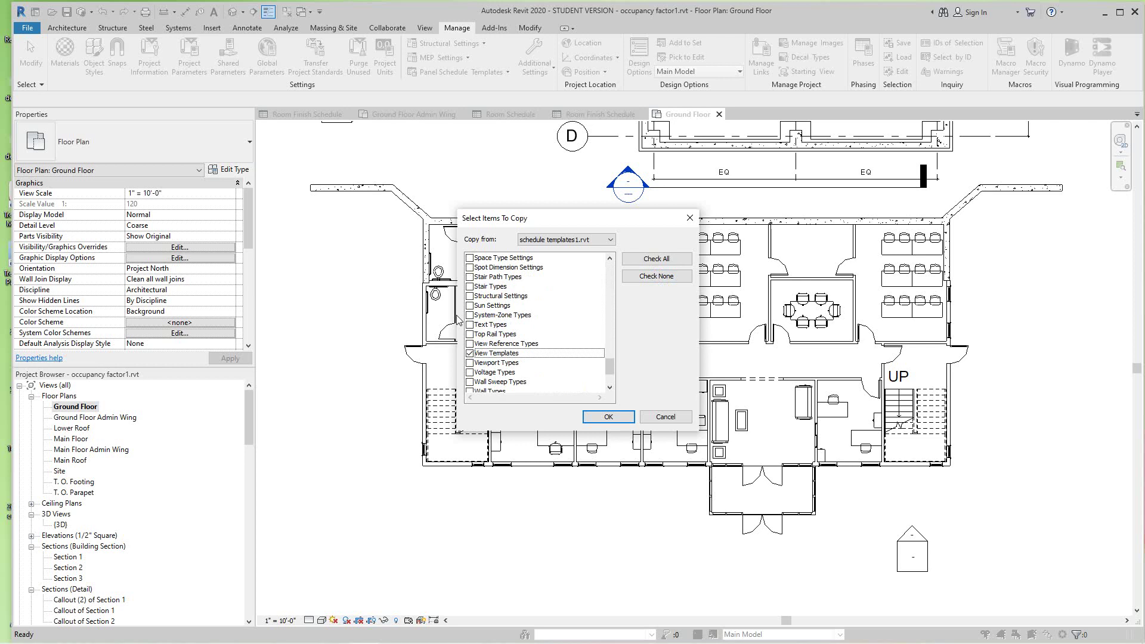
click(615, 420)
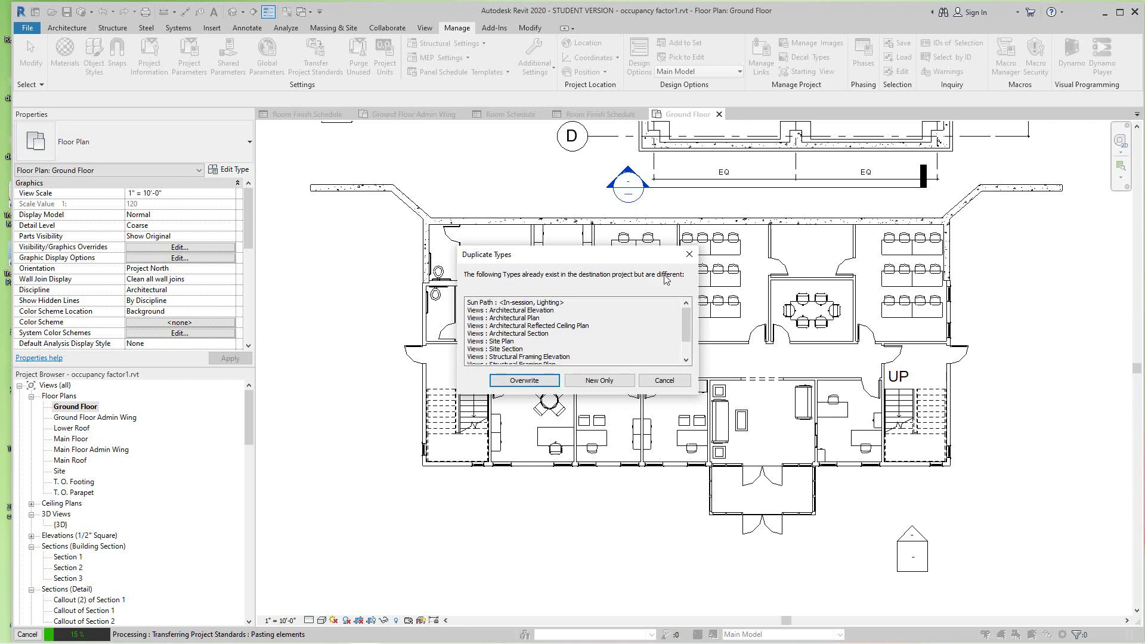
Copy only the new types in Duplicate Types, then open the Room Finish Schedule.
click(594, 385)
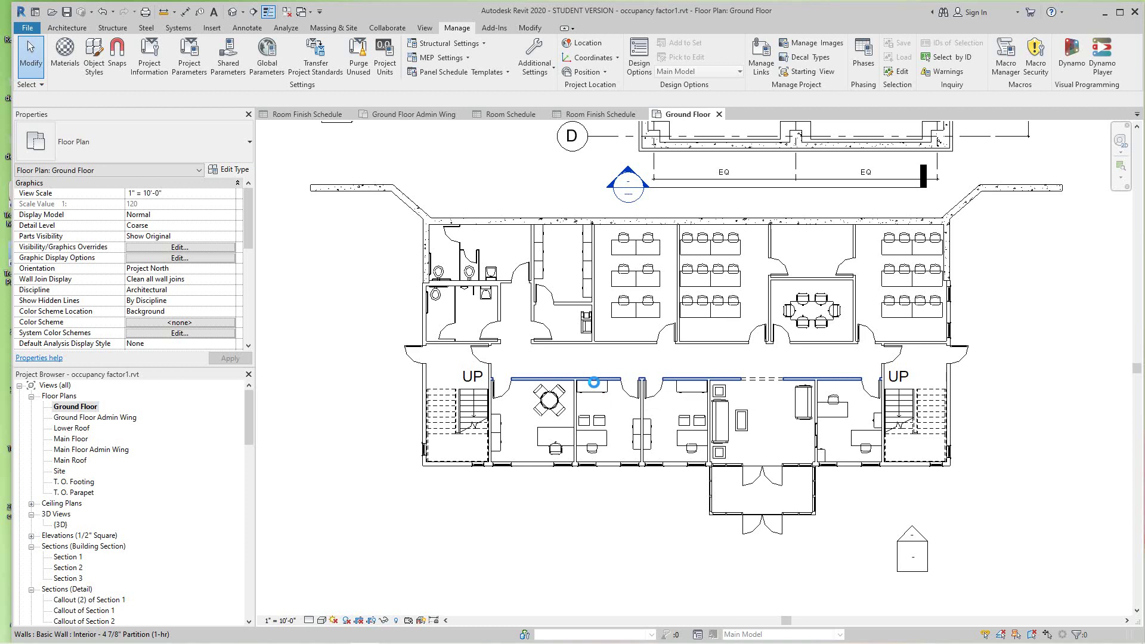
scroll(226, 457, down, 2)
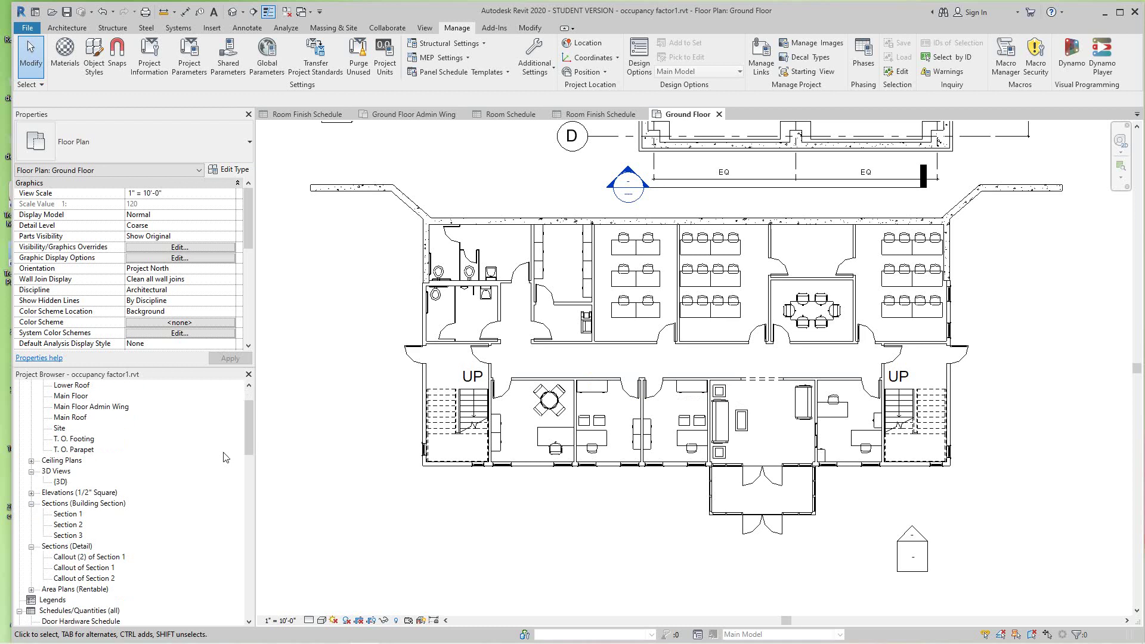
scroll(226, 456, down, 1)
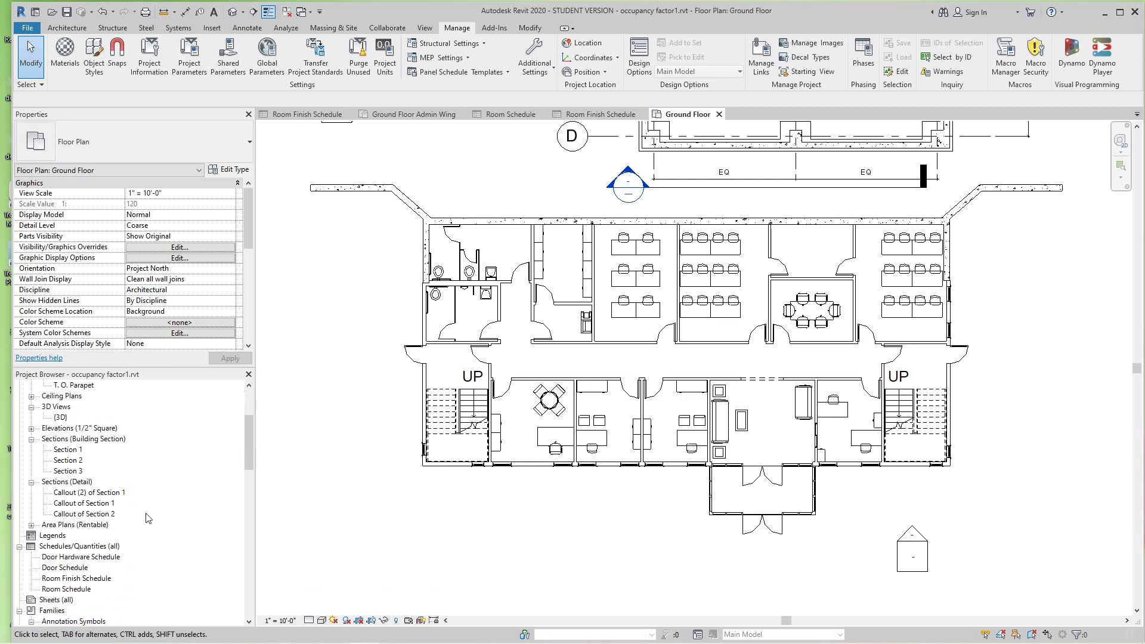
scroll(148, 517, down, 1)
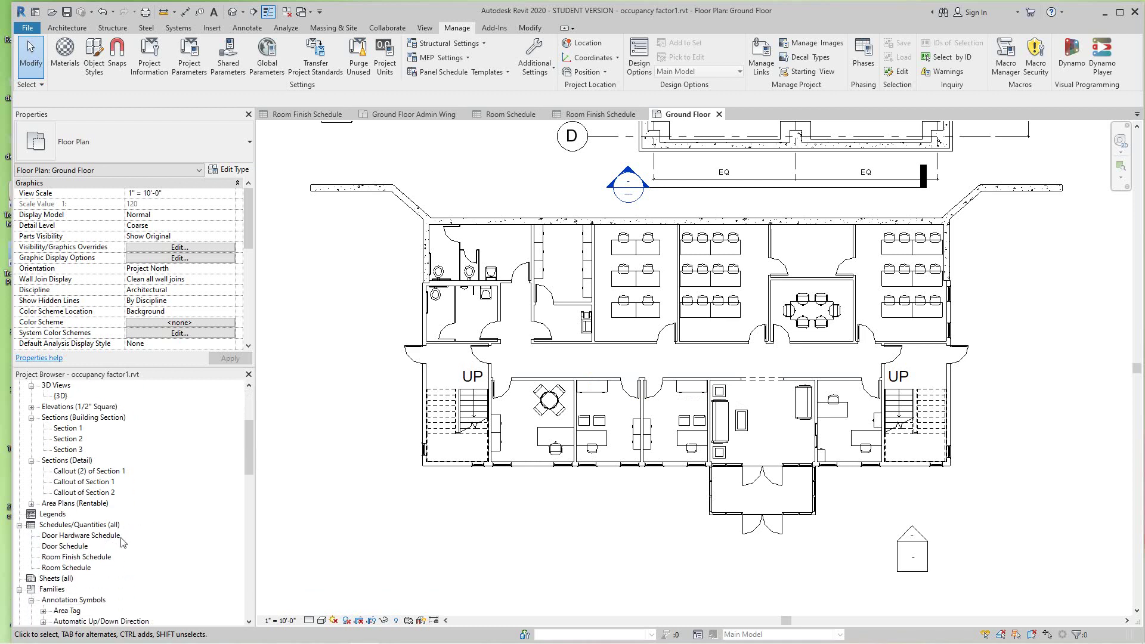
click(76, 557)
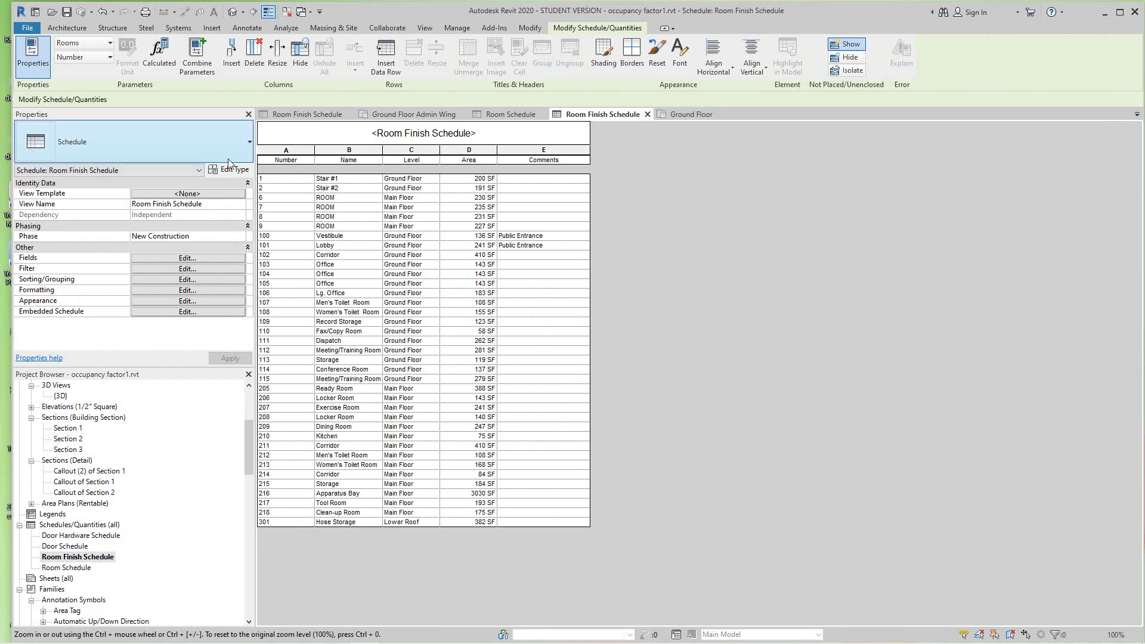
Assign the transferred Room Finish view template to this schedule in Properties.
click(190, 197)
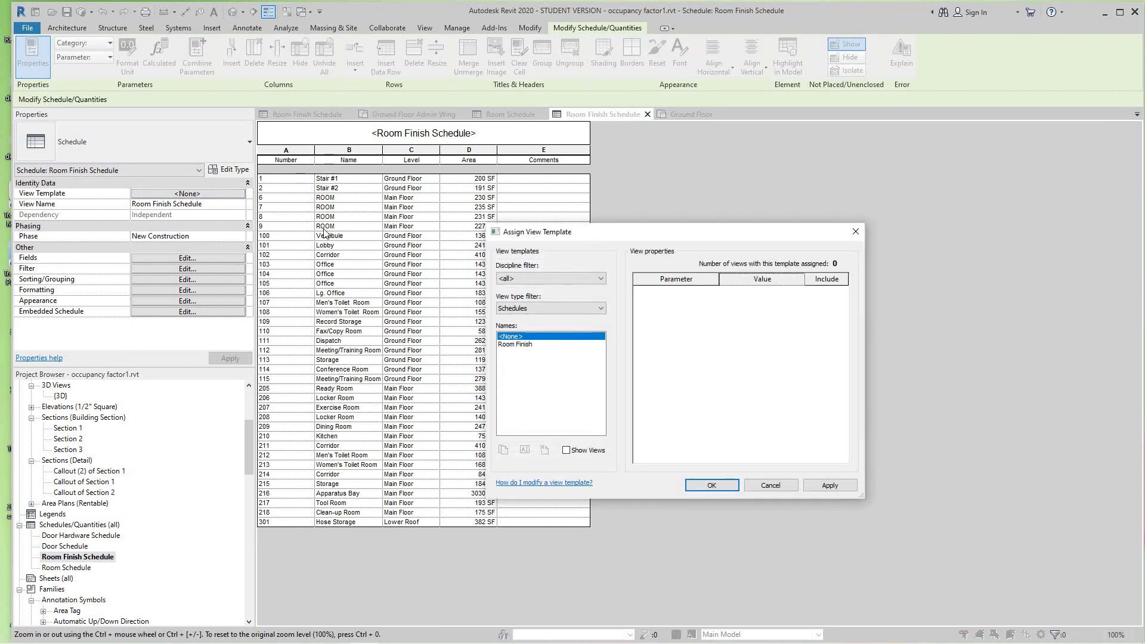
click(517, 344)
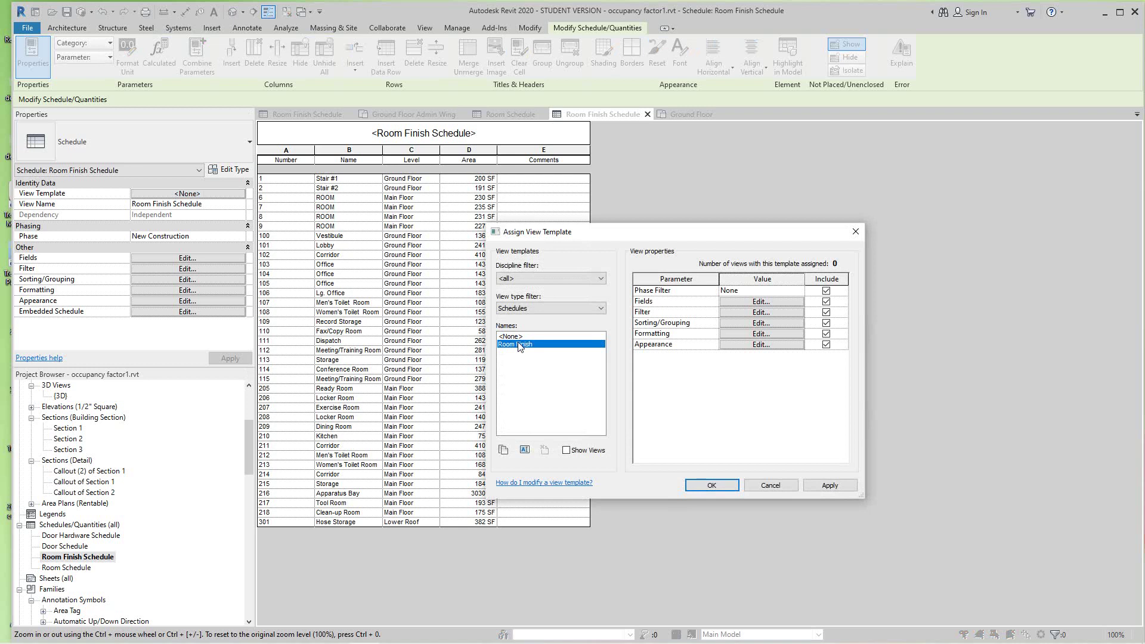
click(718, 486)
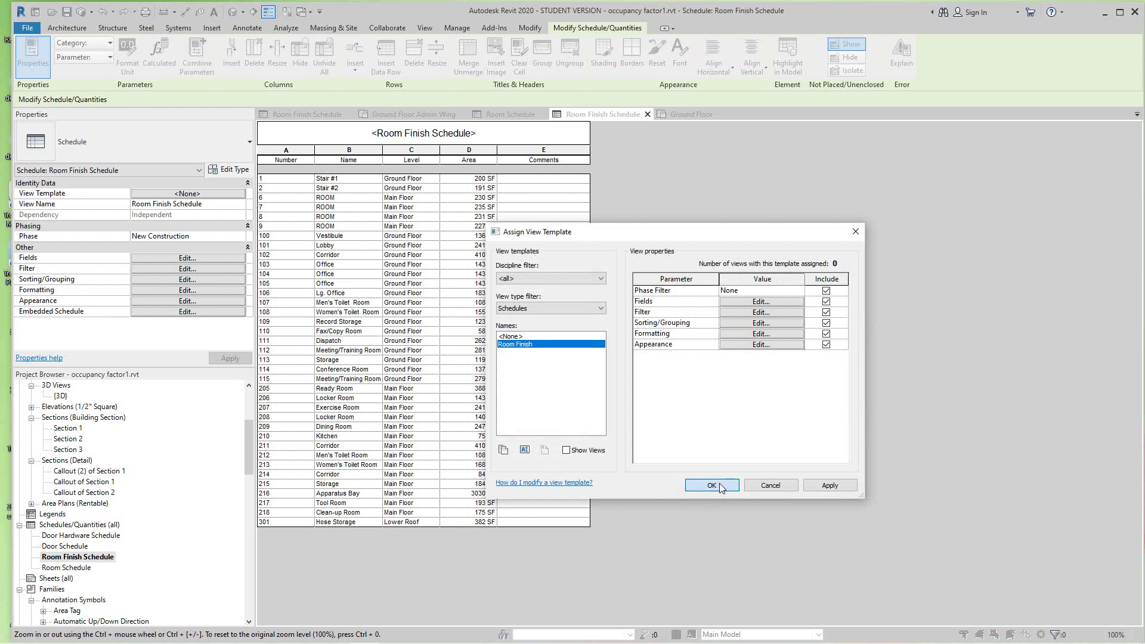